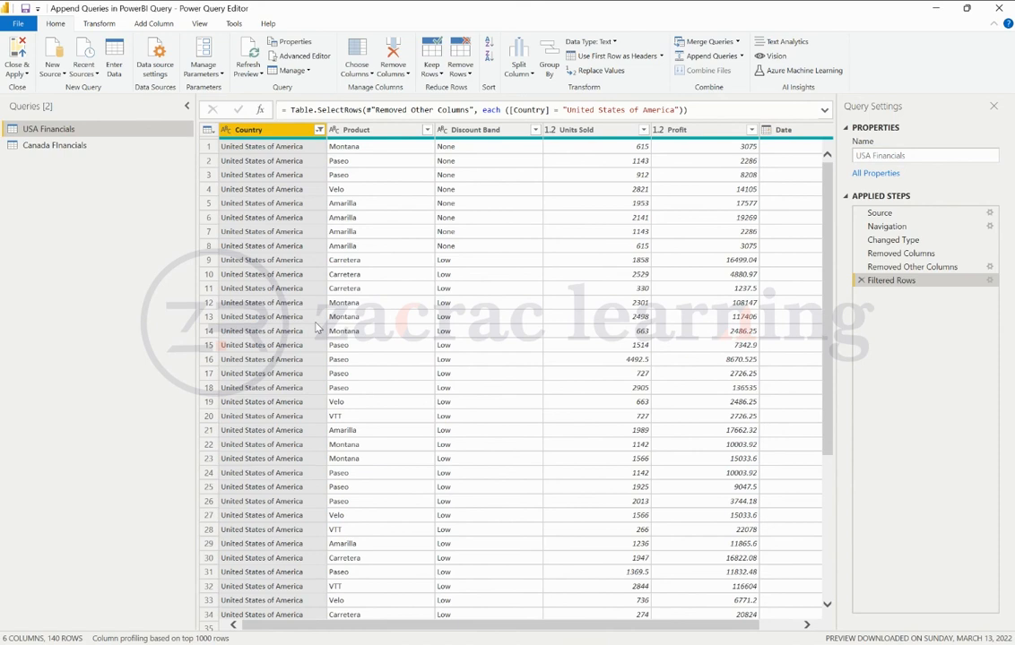
# Append the Canada FInancials query to USA Financials as a new query
pyautogui.hscroll(2, 484, 277)
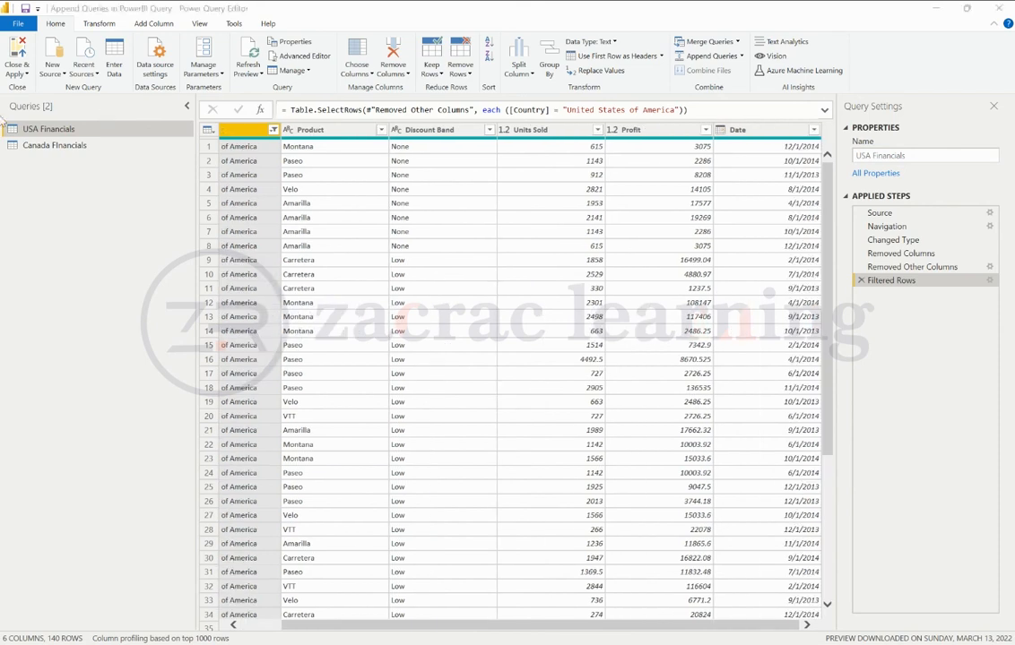
pyautogui.click(34, 146)
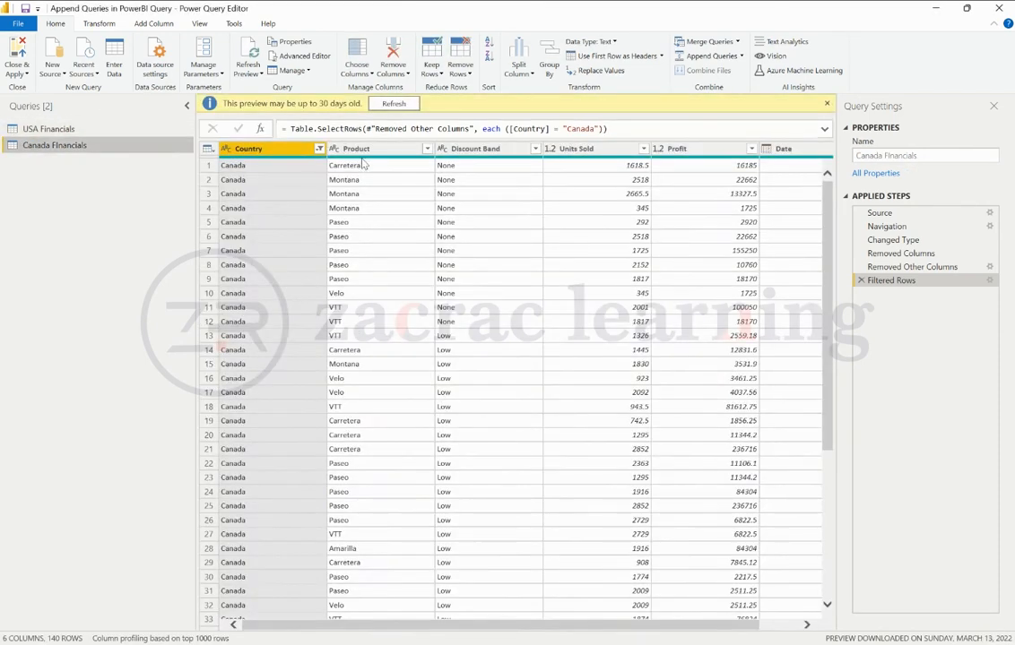
pyautogui.hscroll(1, 363, 164)
pyautogui.hscroll(-1, 363, 164)
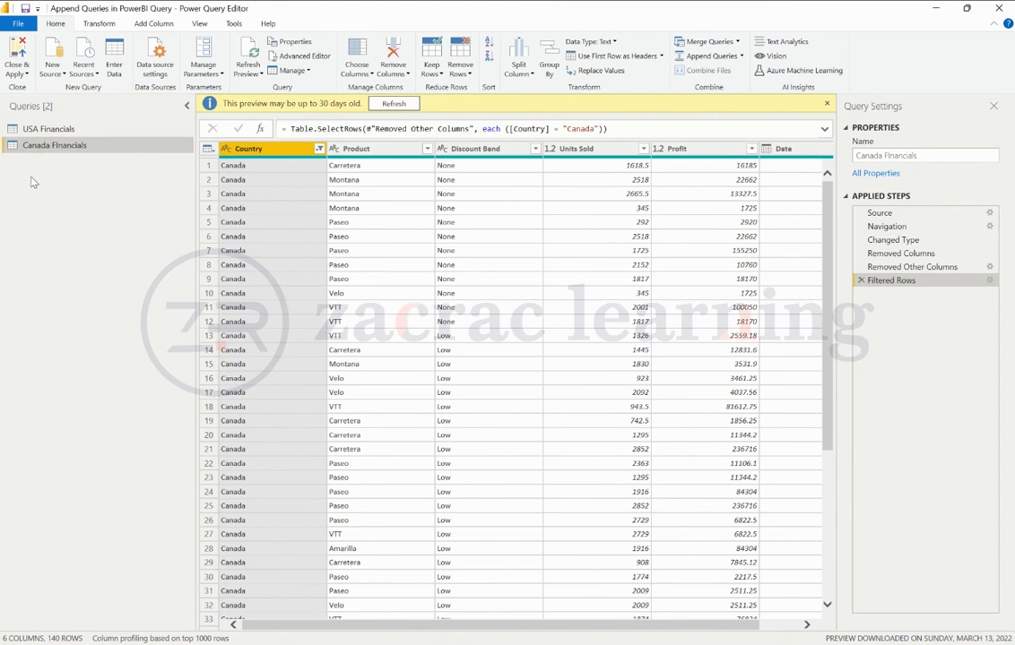
pyautogui.click(29, 127)
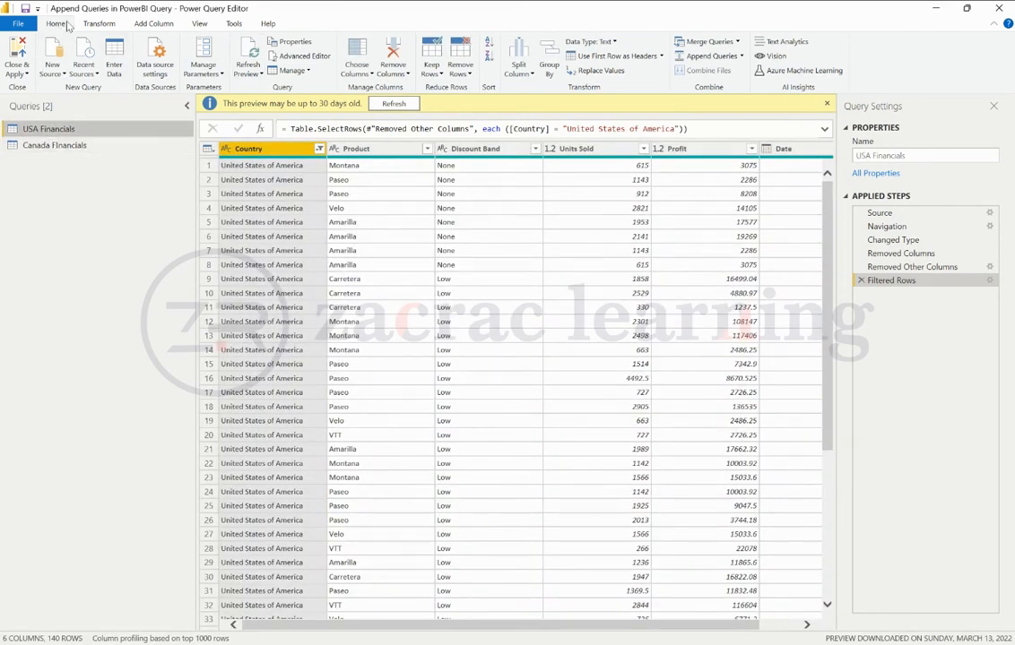
pyautogui.click(742, 57)
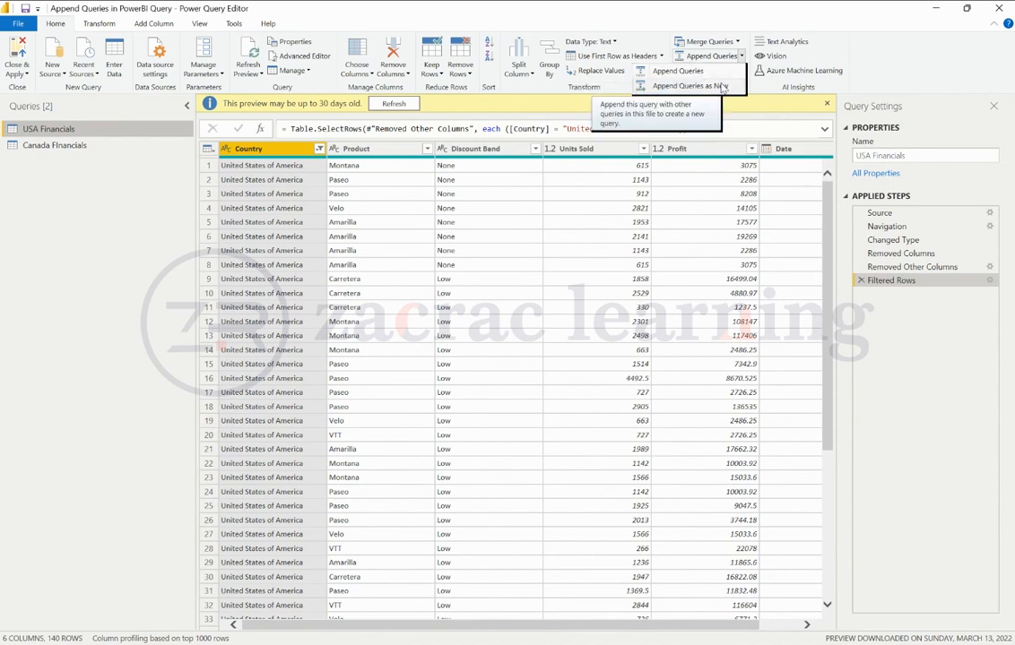
pyautogui.click(723, 86)
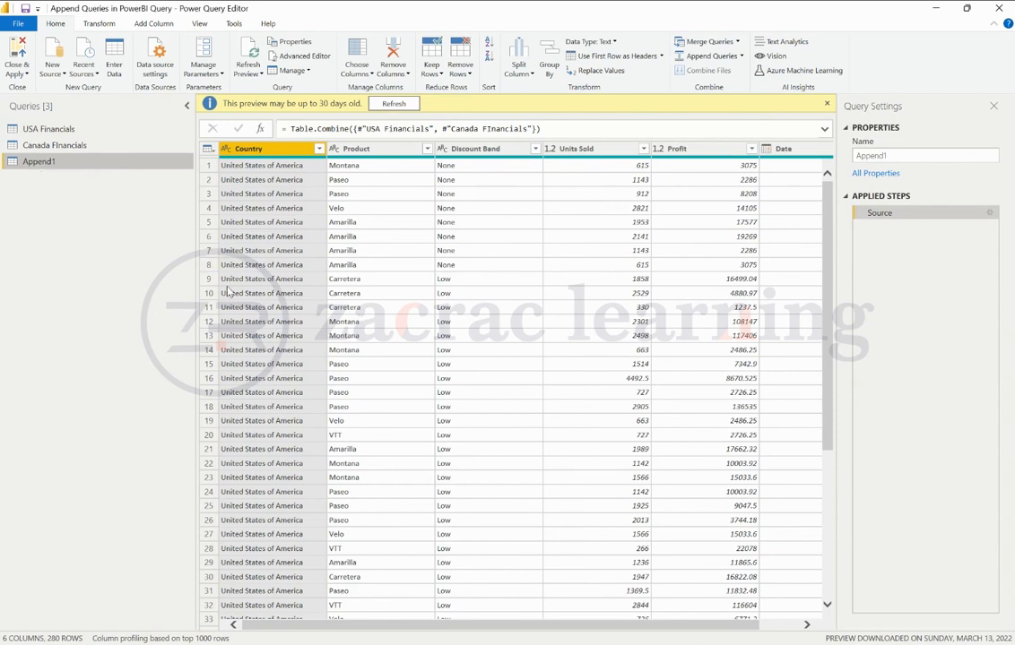
# Compare the rows of the Append1 query with the rows of the USA Financials and Canada FInancials source queries
pyautogui.scroll(-16, 228, 292)
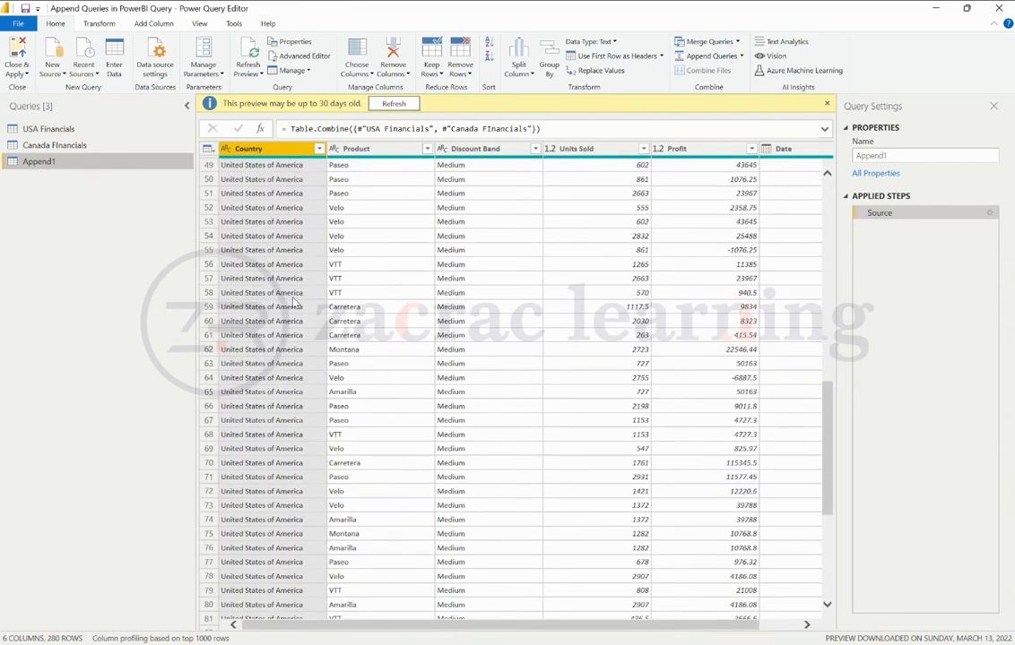
pyautogui.scroll(-12, 293, 304)
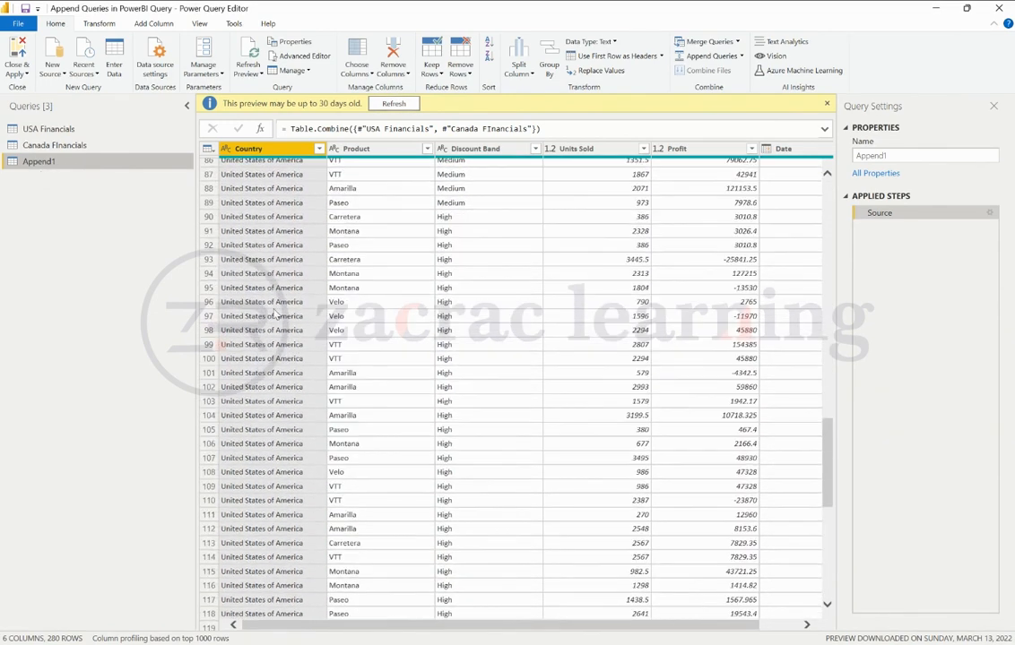
pyautogui.scroll(-11, 268, 280)
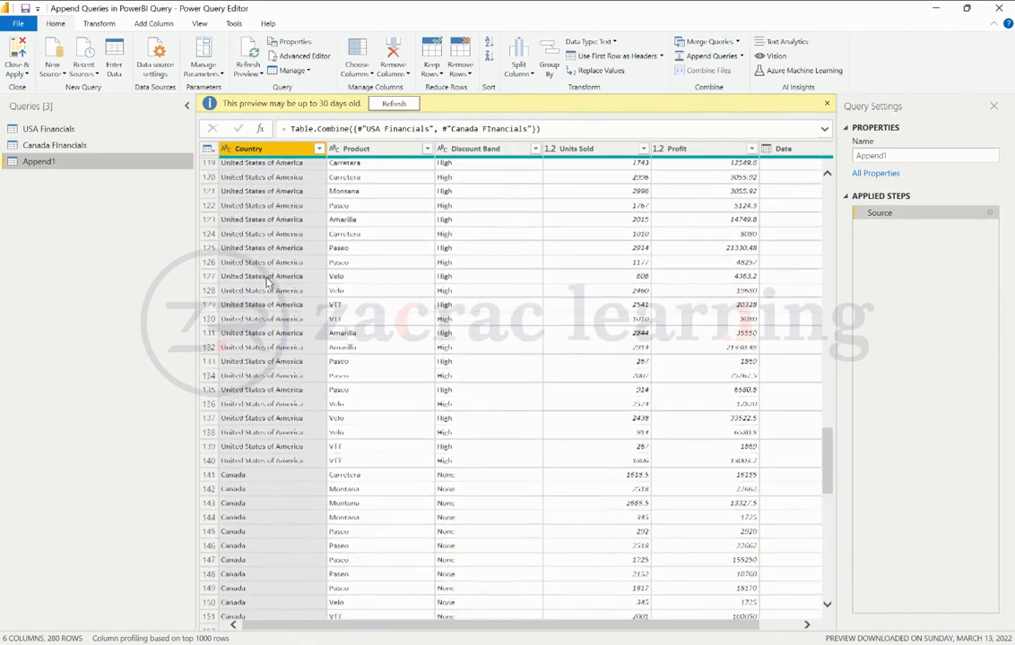
pyautogui.scroll(-6, 267, 282)
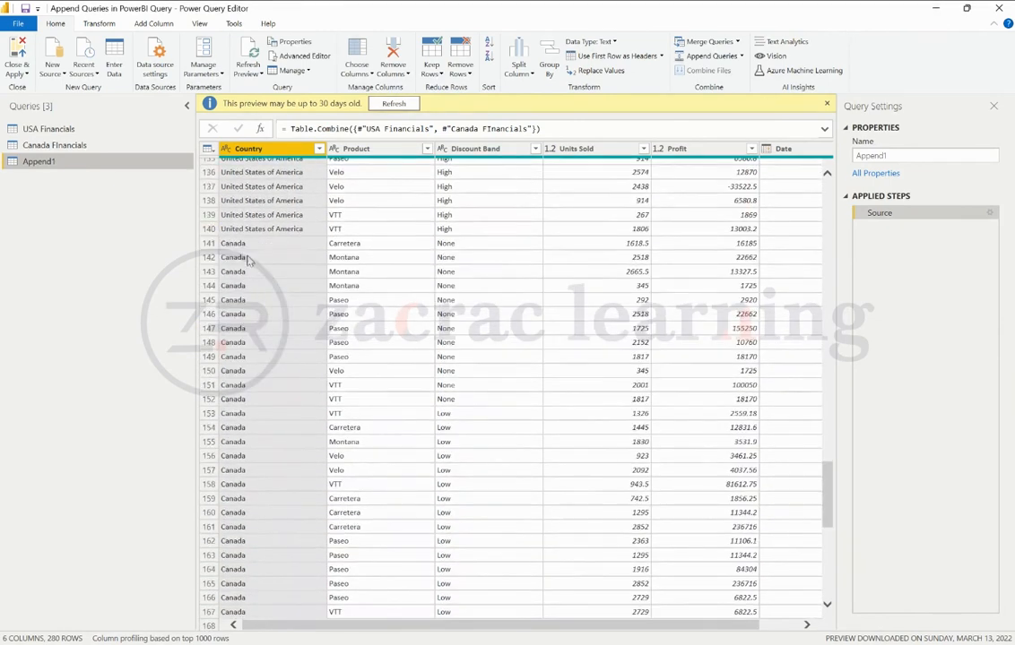
pyautogui.click(69, 130)
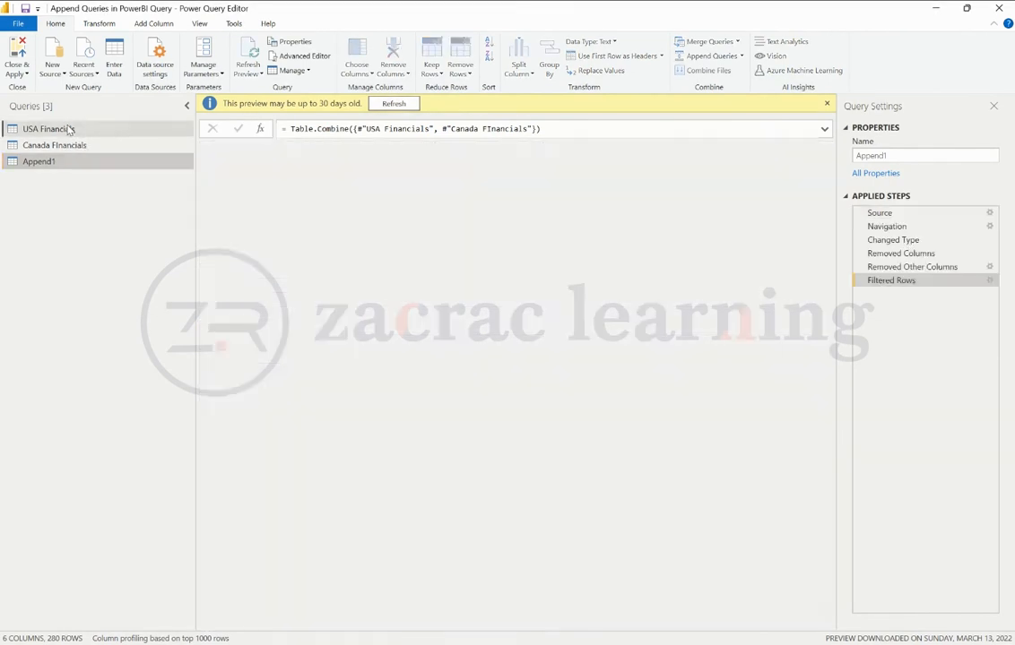
pyautogui.scroll(-20, 358, 349)
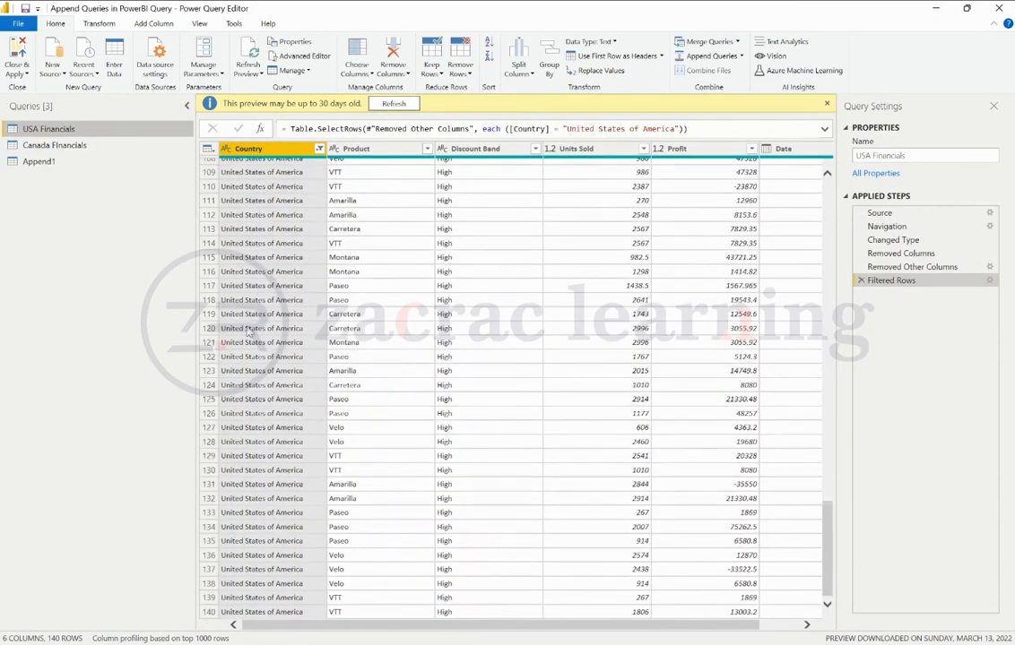
pyautogui.click(53, 145)
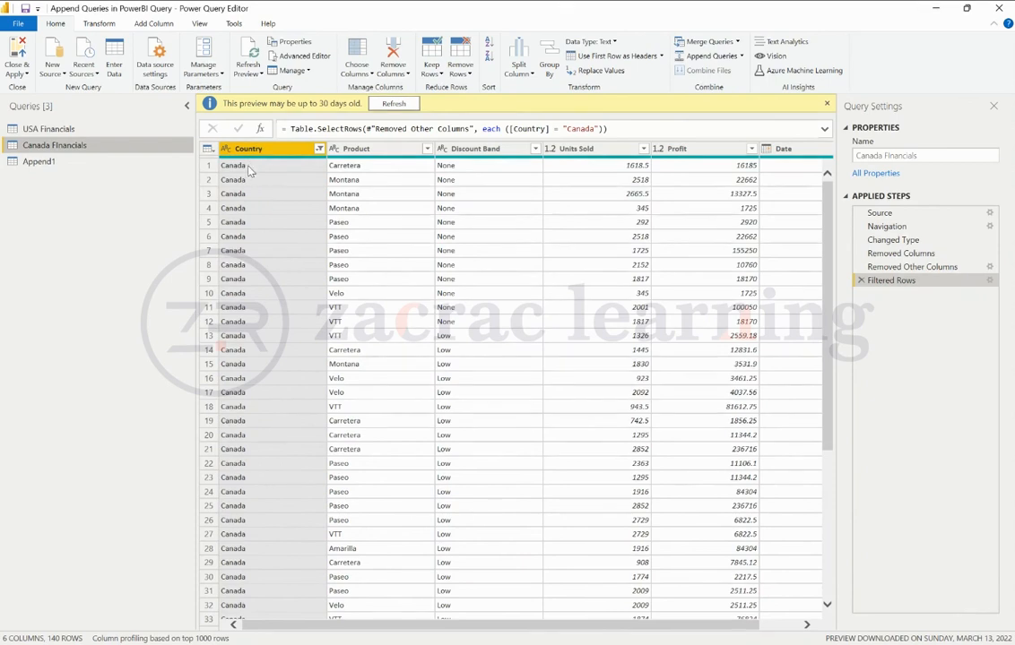
pyautogui.scroll(-20, 274, 249)
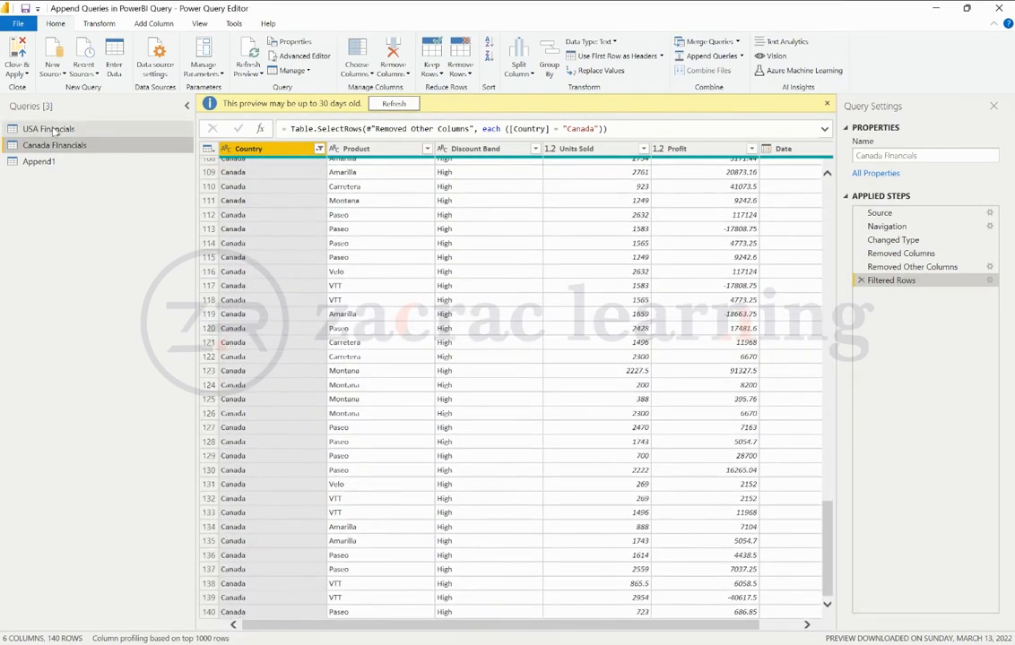
# Check the column headers of Append1 from Country through Date against those of the two source queries
pyautogui.click(44, 160)
pyautogui.hscroll(2, 249, 243)
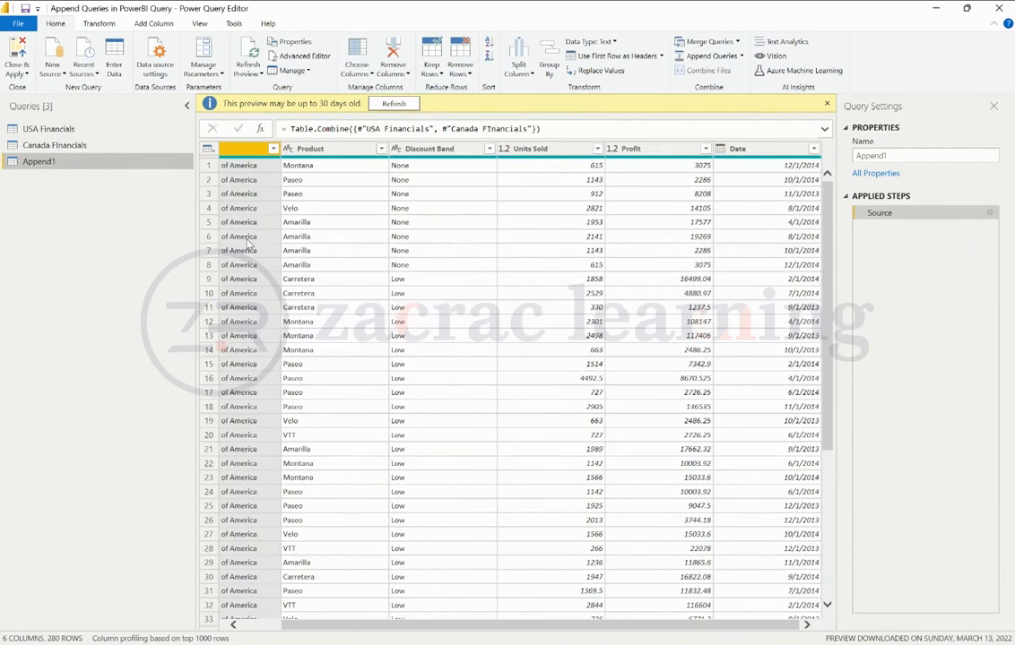
pyautogui.hscroll(-2, 347, 254)
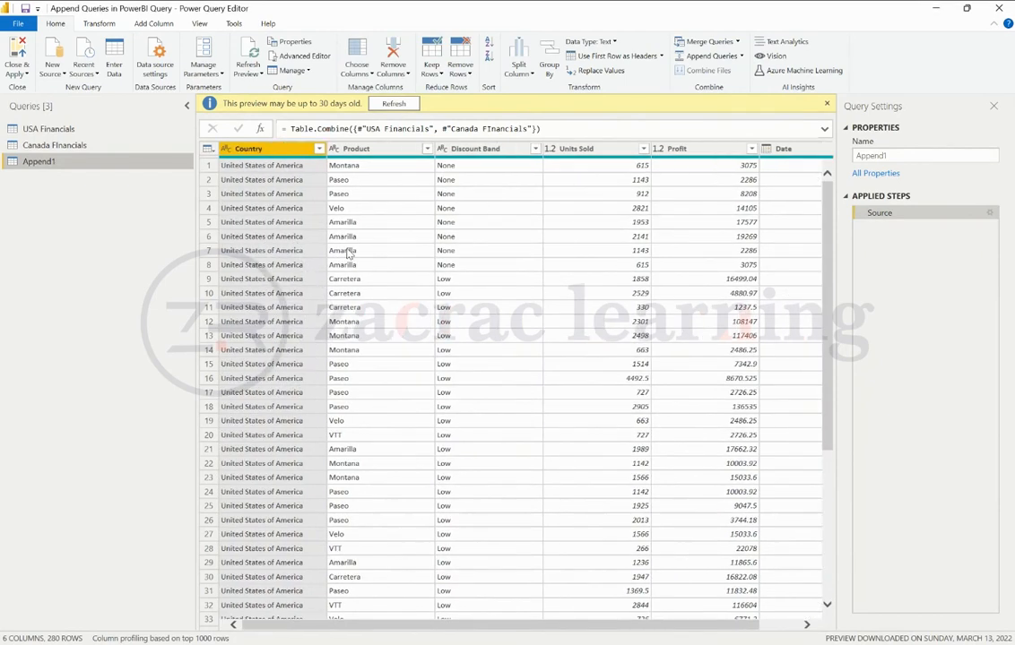
pyautogui.hscroll(2, 349, 254)
pyautogui.hscroll(-2, 349, 253)
pyautogui.hscroll(2, 348, 253)
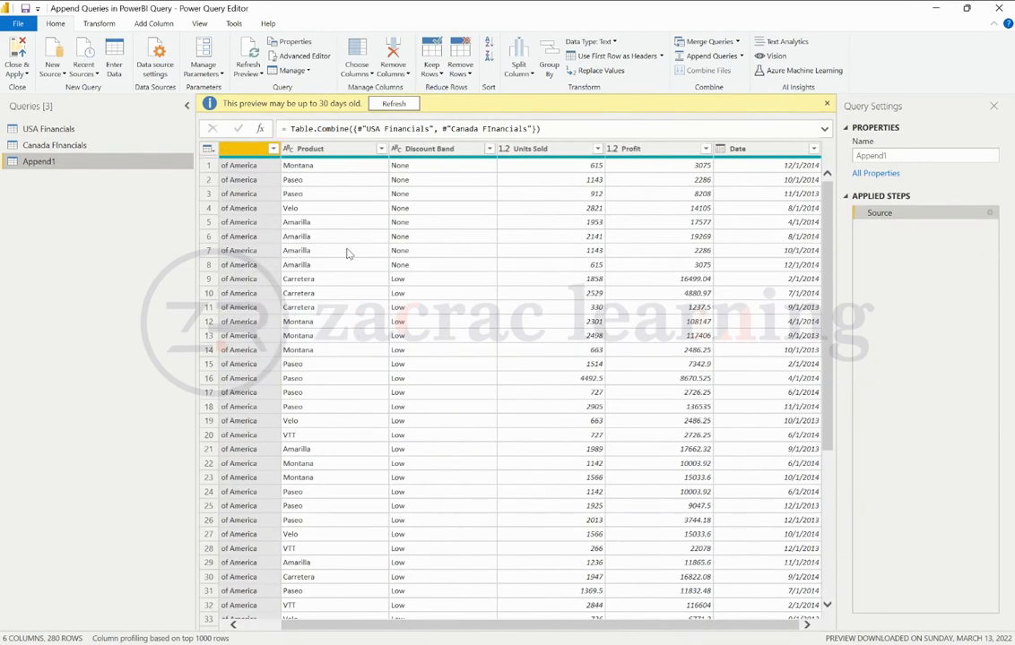
pyautogui.click(49, 133)
pyautogui.click(49, 145)
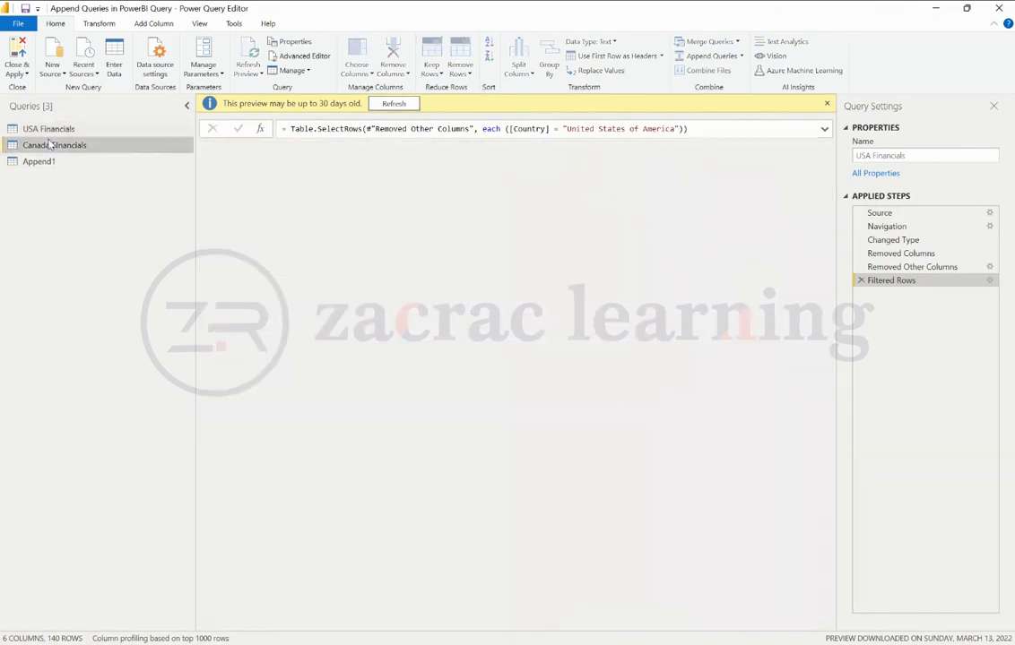
pyautogui.click(49, 129)
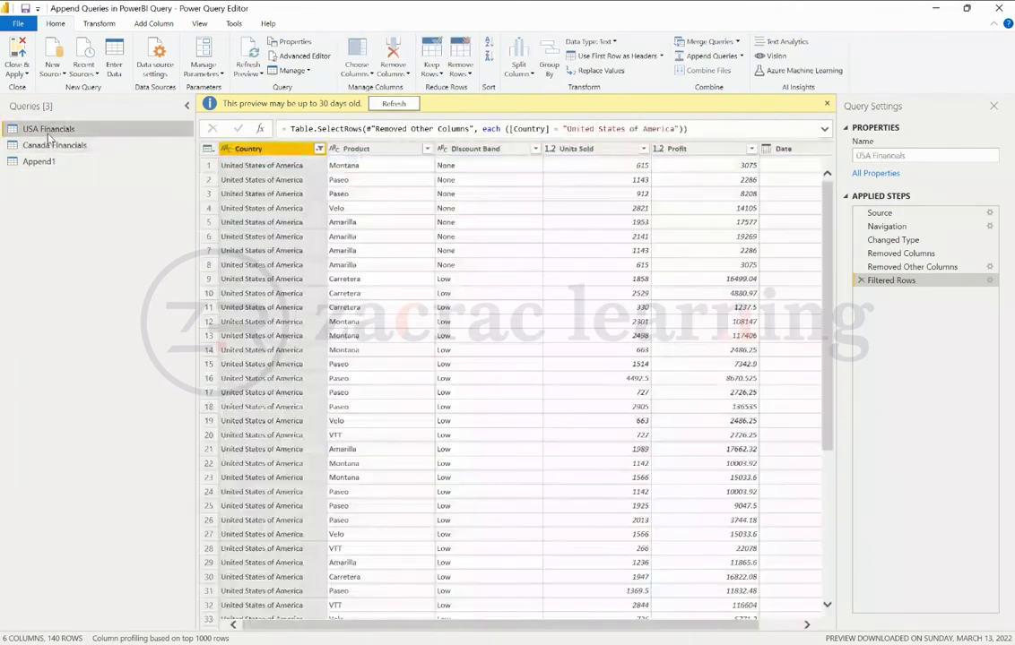
# Rename the Product column of the Canada FInancials query to Products
pyautogui.click(49, 146)
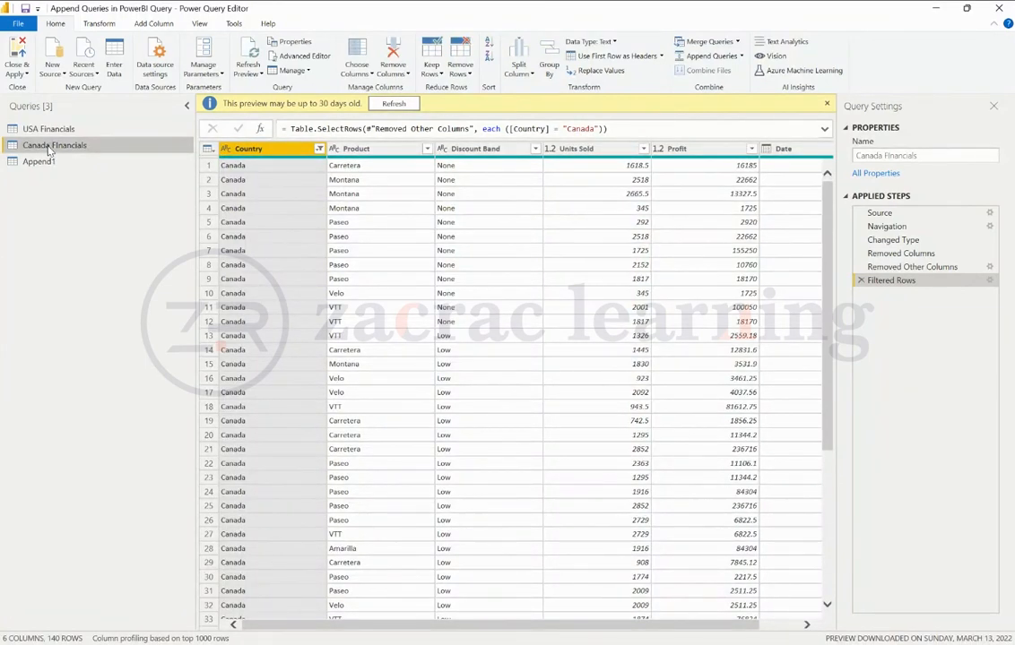
pyautogui.click(387, 148)
pyautogui.doubleClick(387, 149)
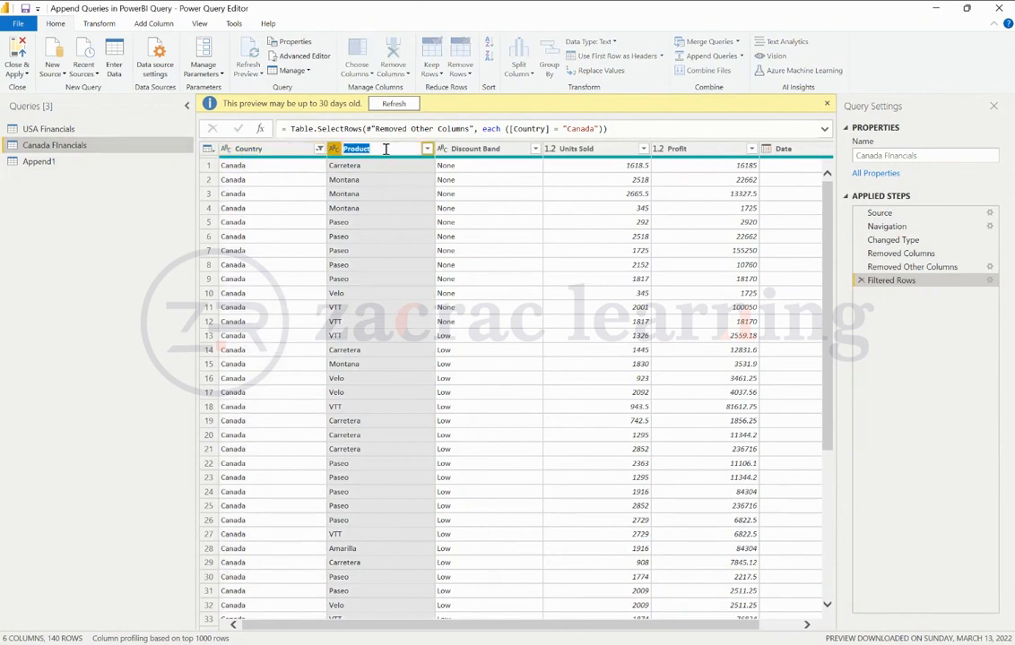
pyautogui.click(386, 149)
pyautogui.write('s')
pyautogui.press('Return')
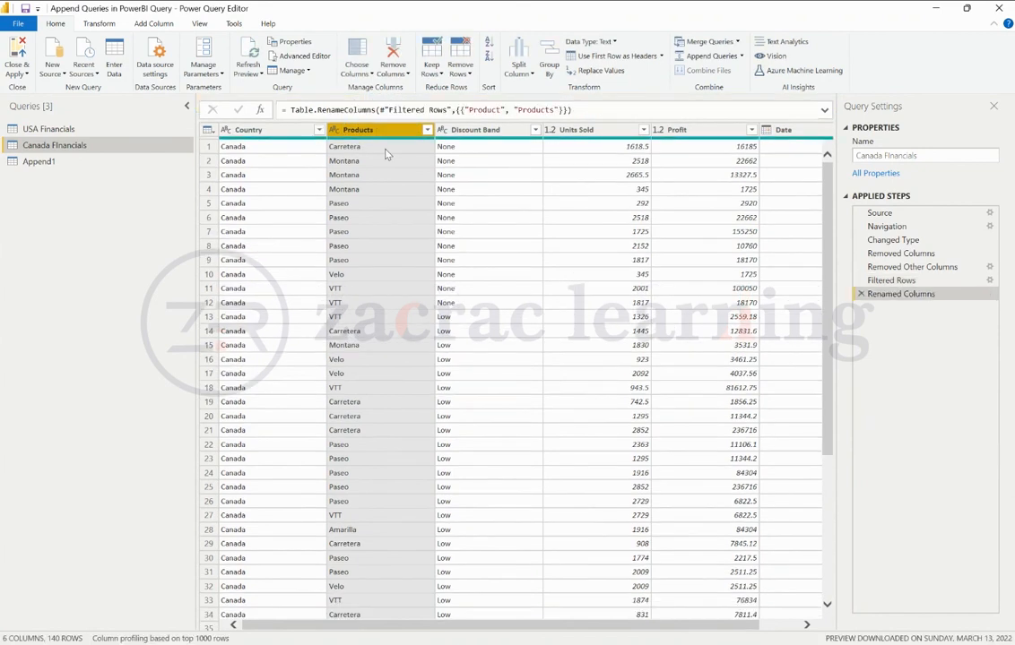
# Append USA Financials and the Canada FInancials query with its renamed column as a second new query
pyautogui.click(100, 129)
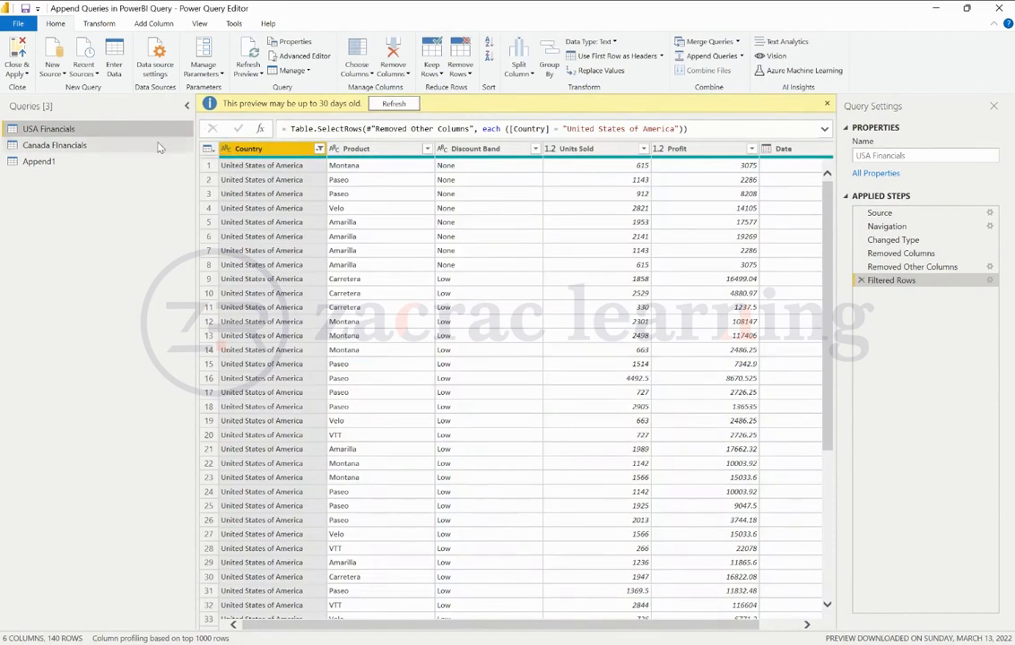
pyautogui.click(94, 147)
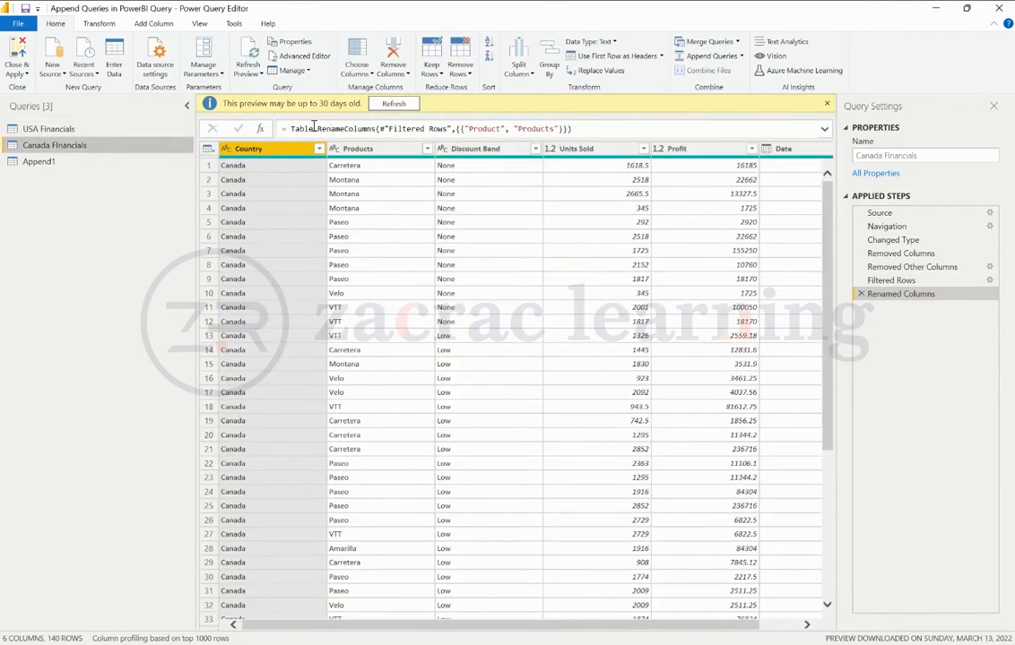
pyautogui.click(56, 131)
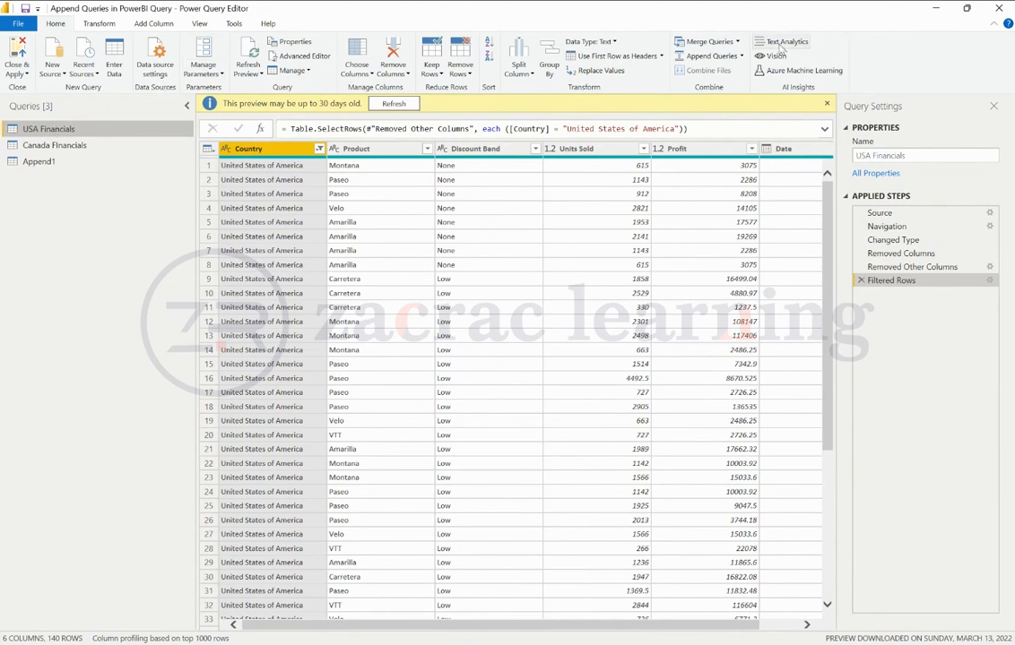
pyautogui.click(741, 56)
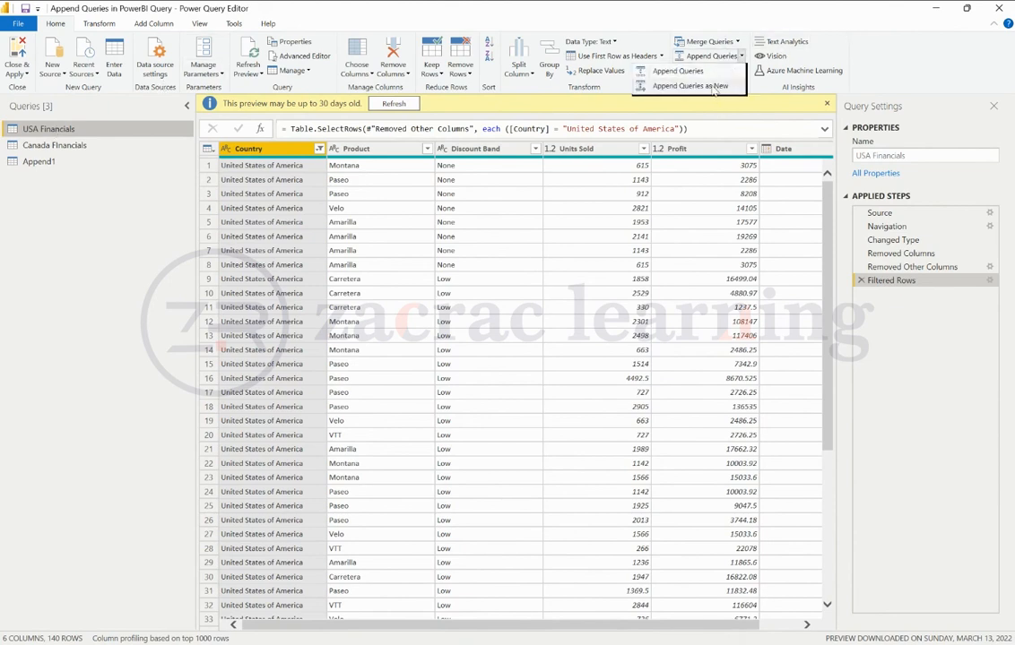
pyautogui.click(711, 86)
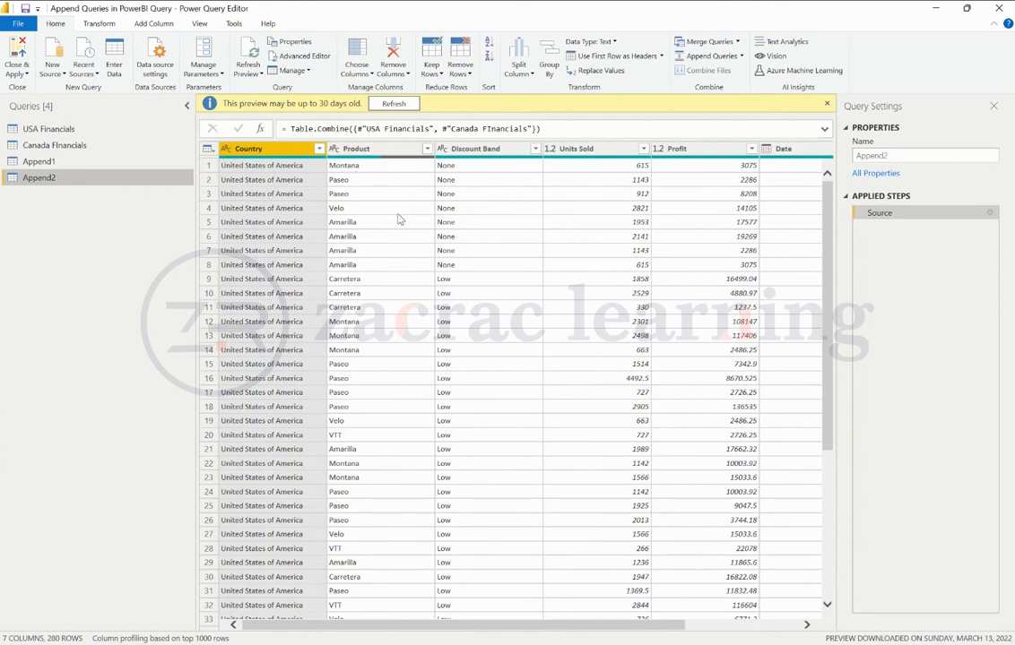
# Examine the Product and Products columns in Append2 across the United States and Canada rows
pyautogui.hscroll(3, 400, 220)
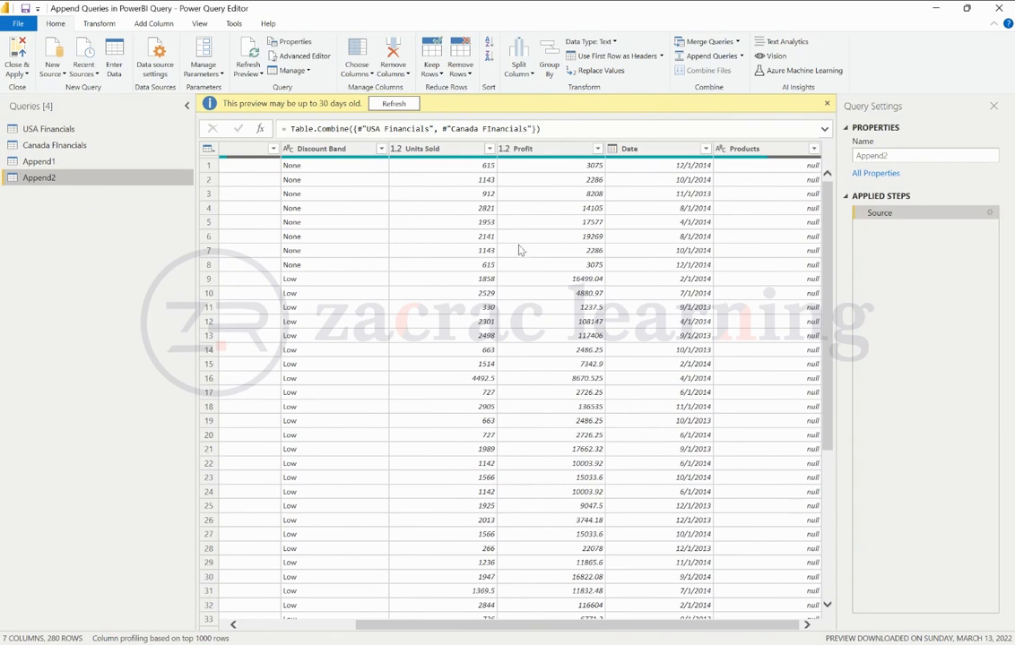
pyautogui.hscroll(-3, 461, 222)
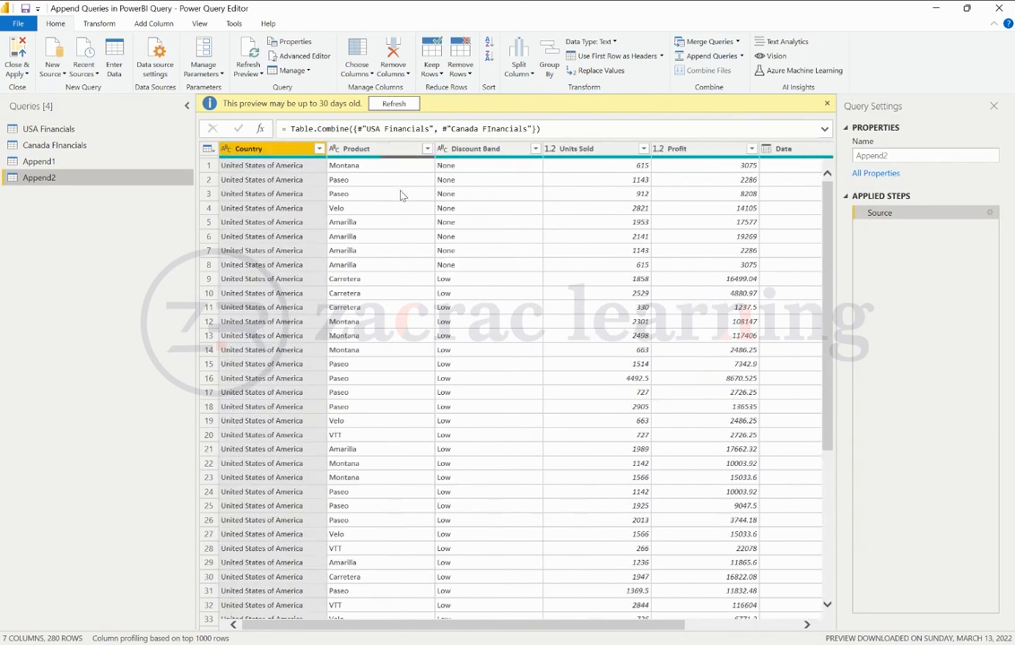
pyautogui.hscroll(3, 424, 217)
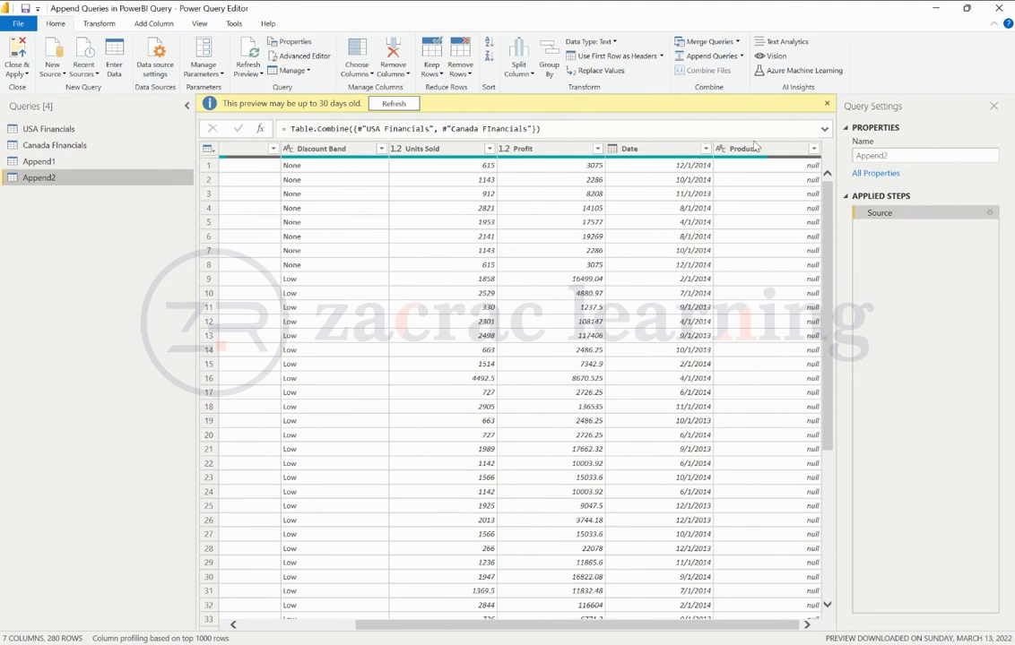
pyautogui.hscroll(-3, 544, 231)
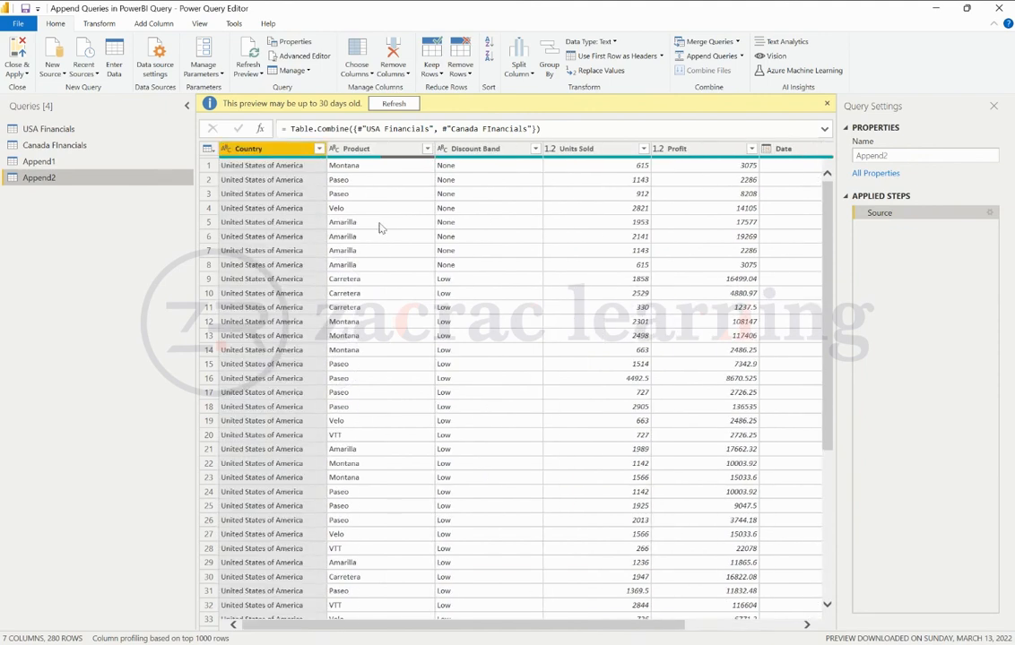
pyautogui.hscroll(3, 680, 263)
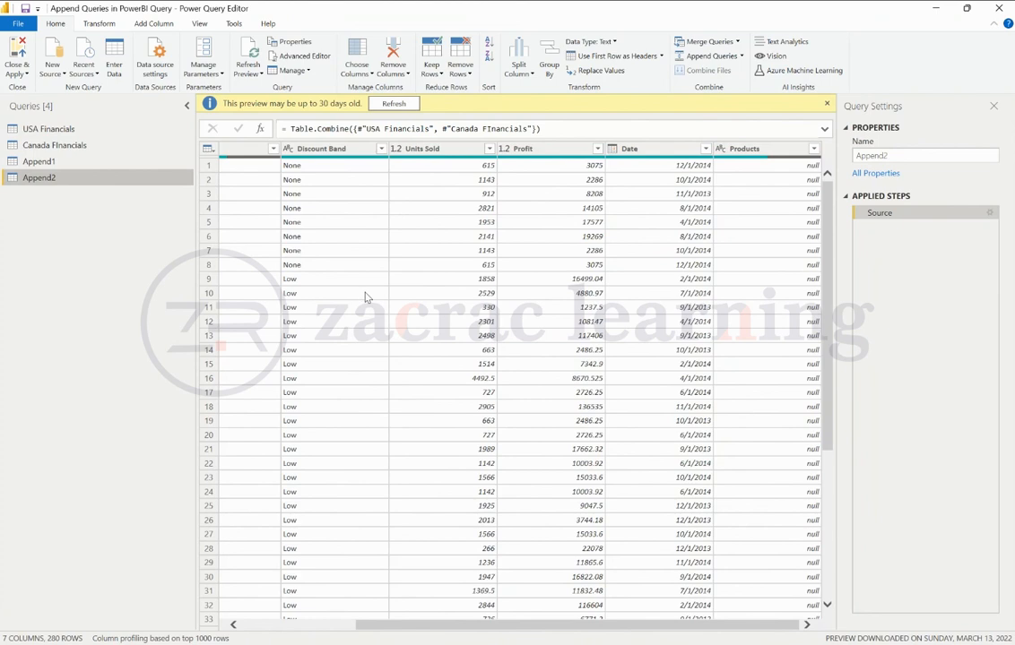
pyautogui.hscroll(-3, 365, 294)
pyautogui.scroll(-6, 365, 298)
pyautogui.scroll(-20, 365, 297)
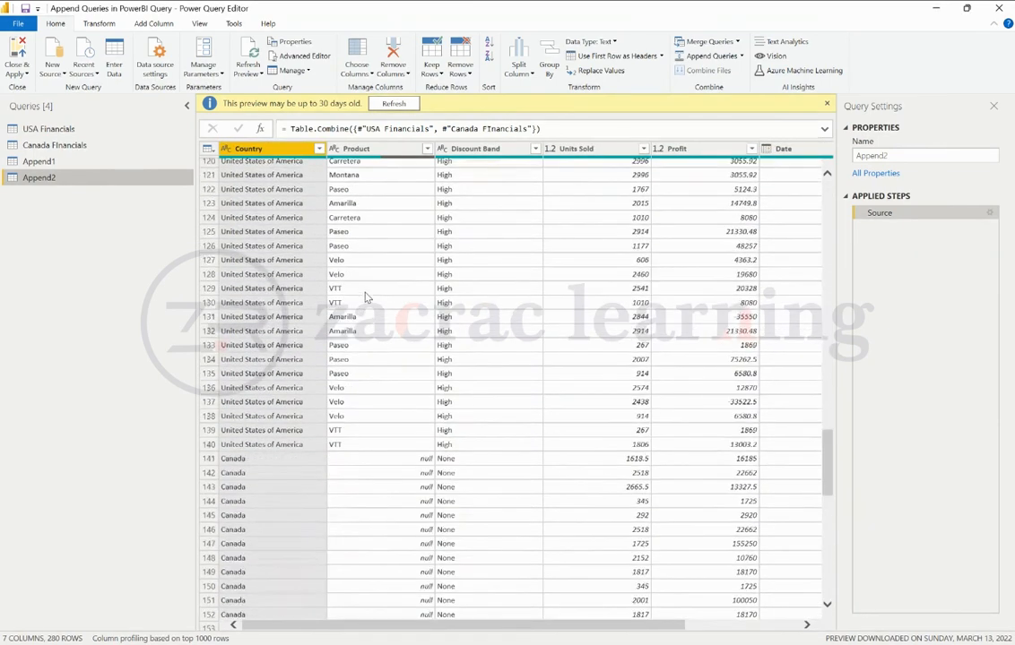